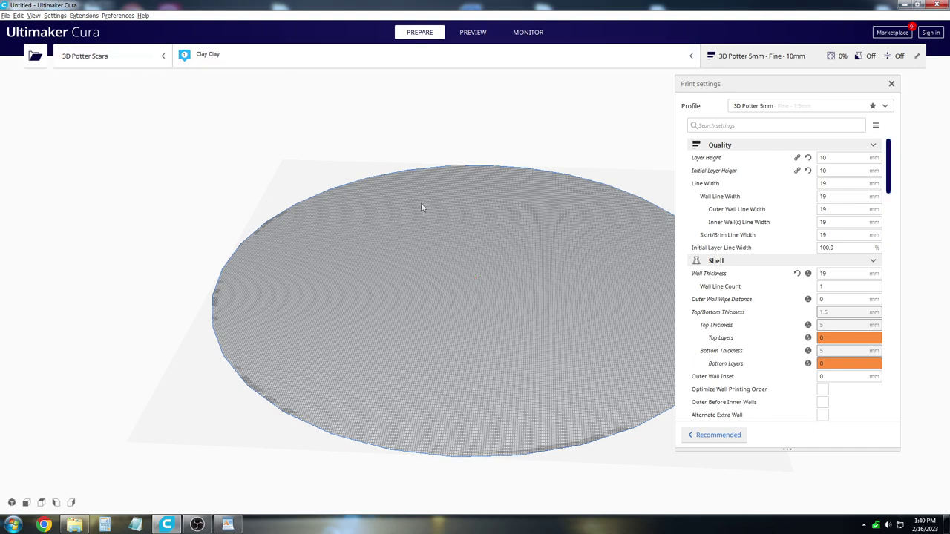
Inspect the Layer Height and Line Width values, then scroll down to the Speed settings
right_drag(423, 216, 425, 210)
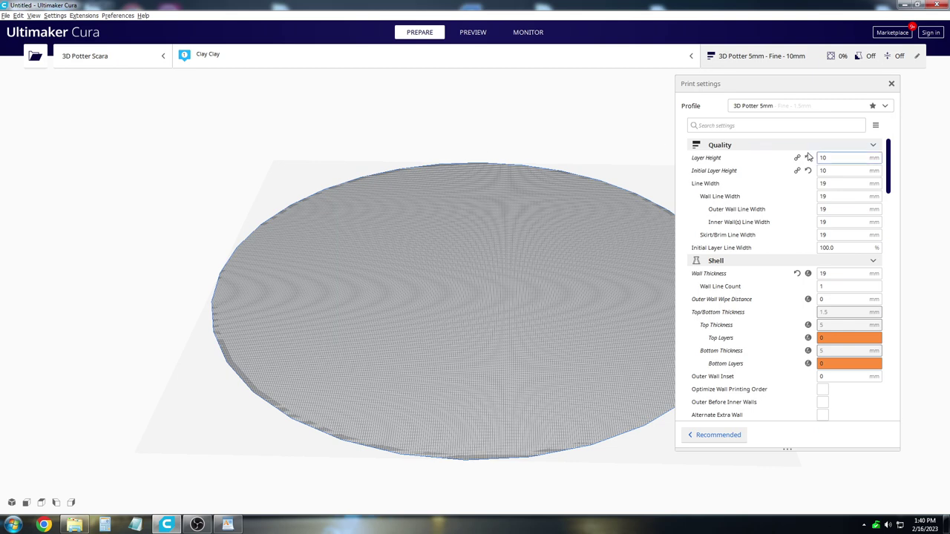
click(843, 159)
double_click(844, 159)
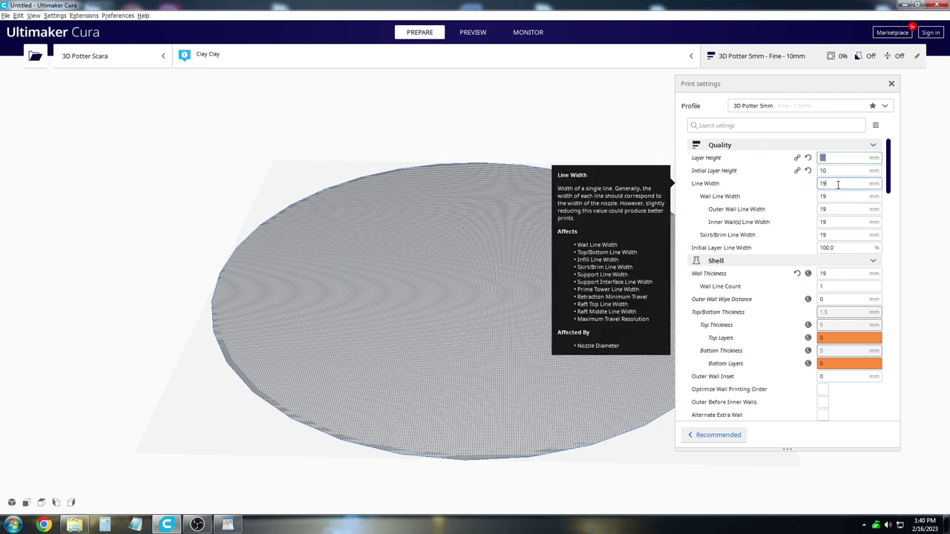
double_click(821, 185)
click(843, 182)
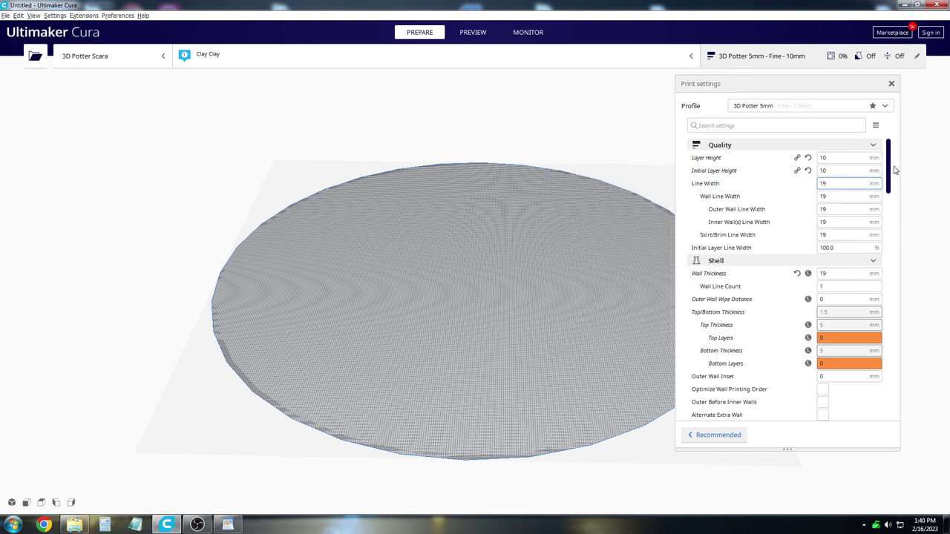
drag(890, 170, 898, 294)
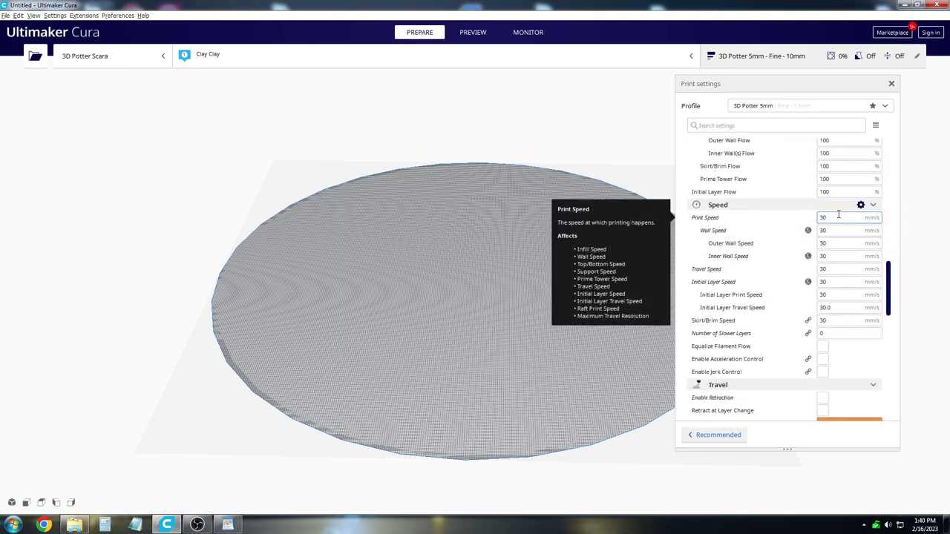
Enter 100 mm/s for print, wall, outer wall, inner wall and initial layer speeds
key(ctrl+a)
text(100)
key(Tab)
text(100)
key(Tab)
key(Tab)
text(100)
key(Tab)
key(Tab)
text(14)
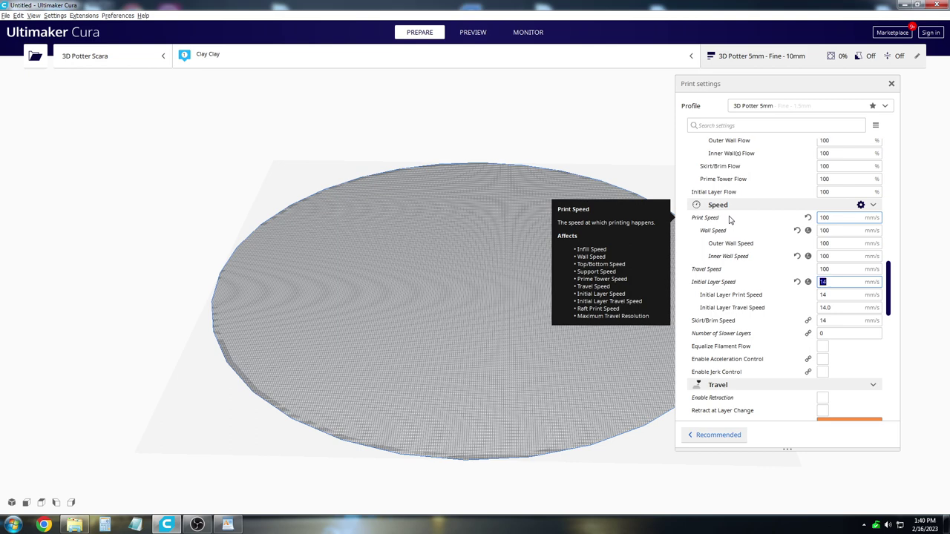
key(BackSpace)
text(00)
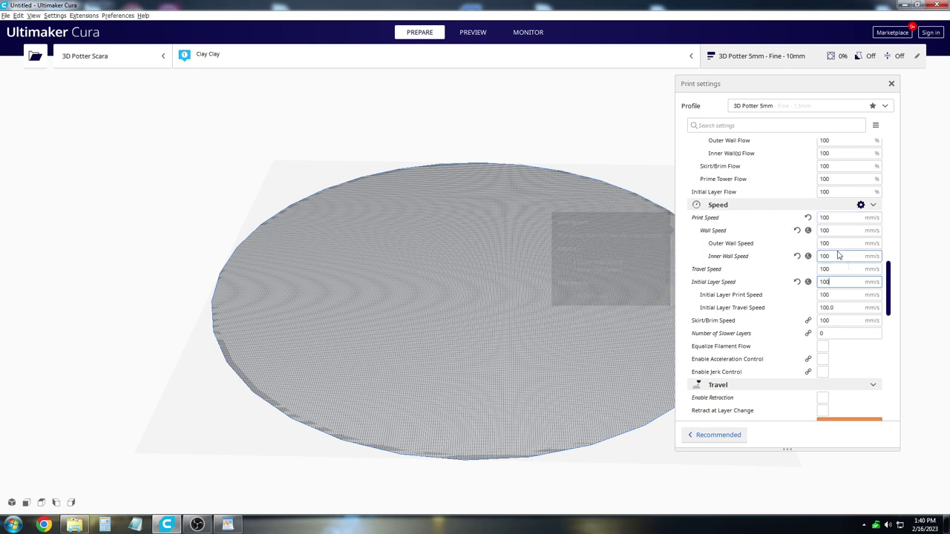
click(910, 282)
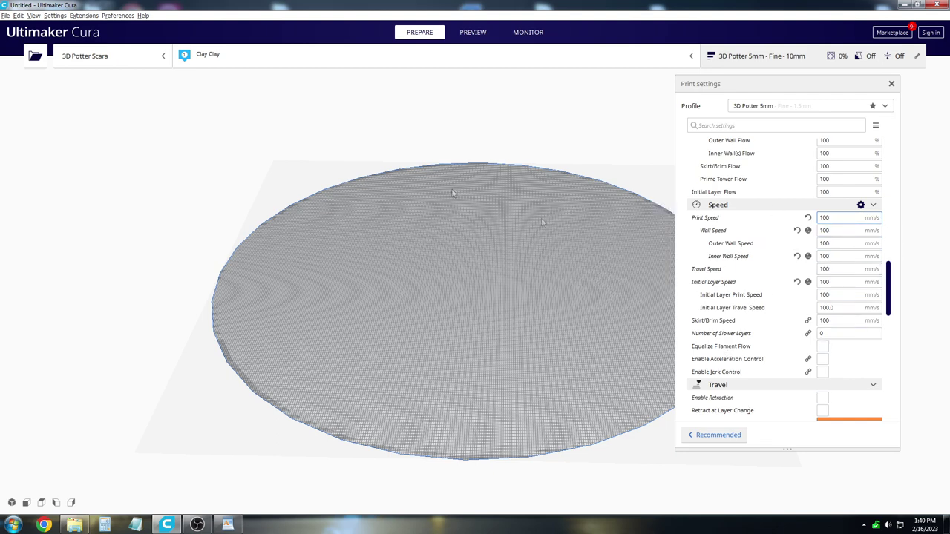
In the 3D Potter Scara's Machine Settings, retype the extruder's compatible material diameter, replacing 1.75 mm
click(135, 65)
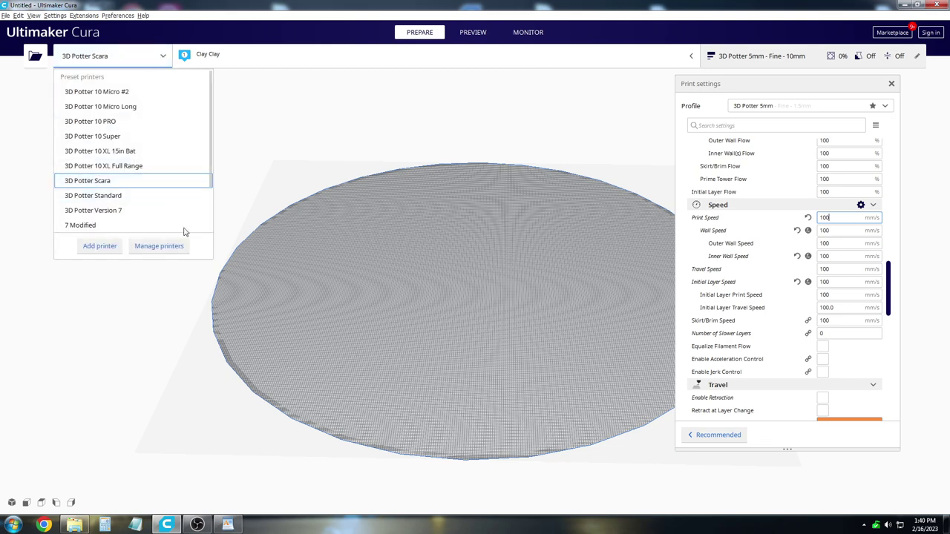
click(168, 246)
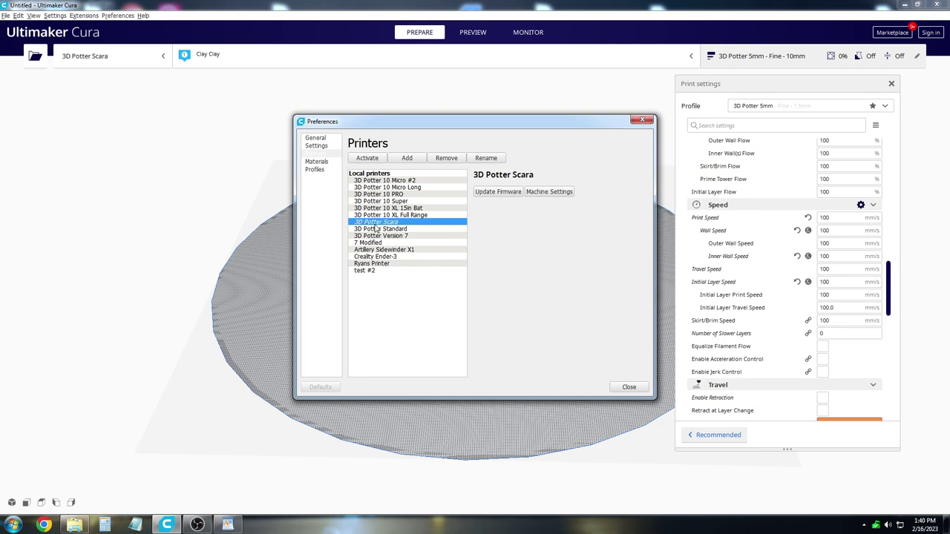
click(558, 195)
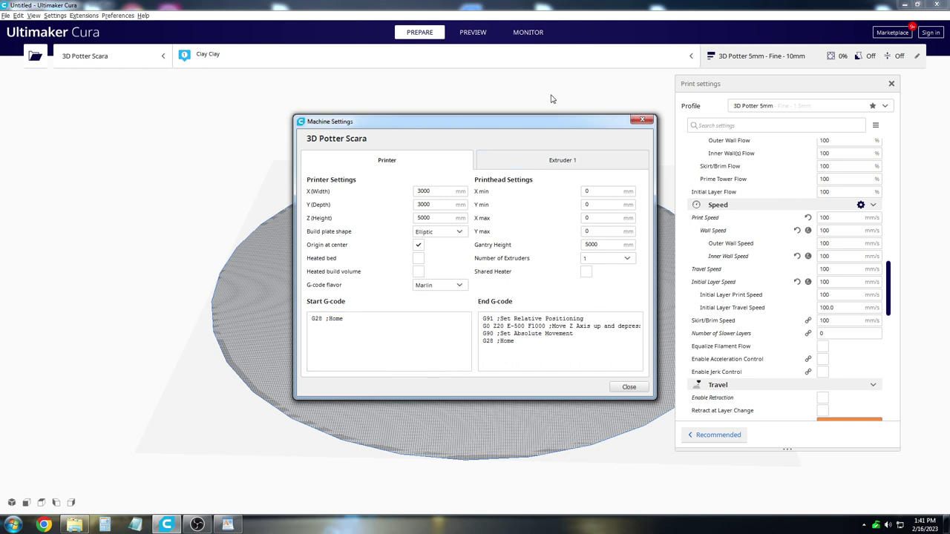
click(578, 162)
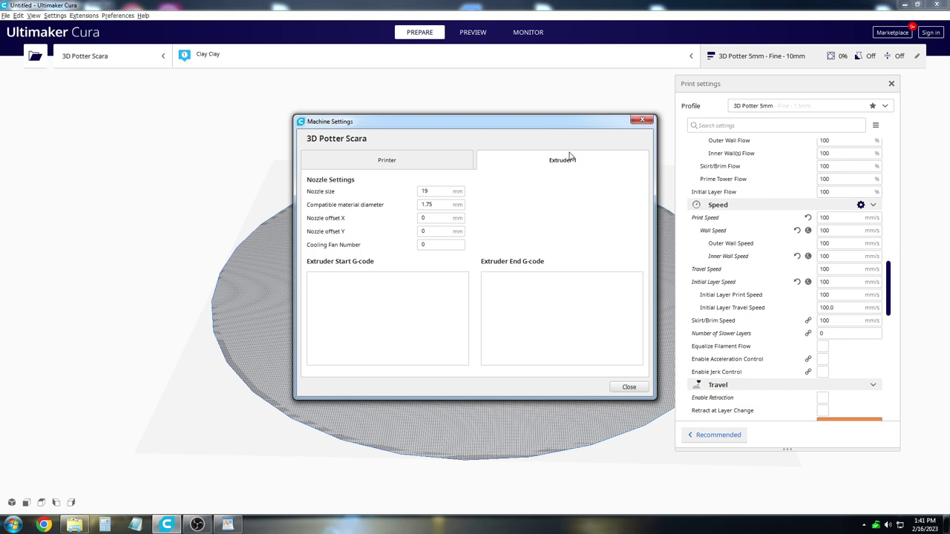
double_click(446, 205)
text(51)
Close the Machine Settings and Preferences dialogs
click(628, 386)
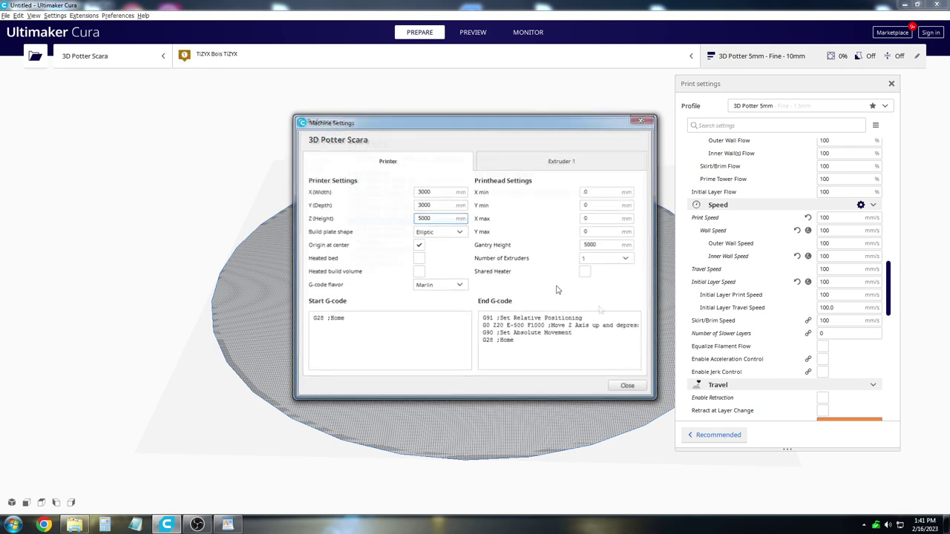
click(626, 386)
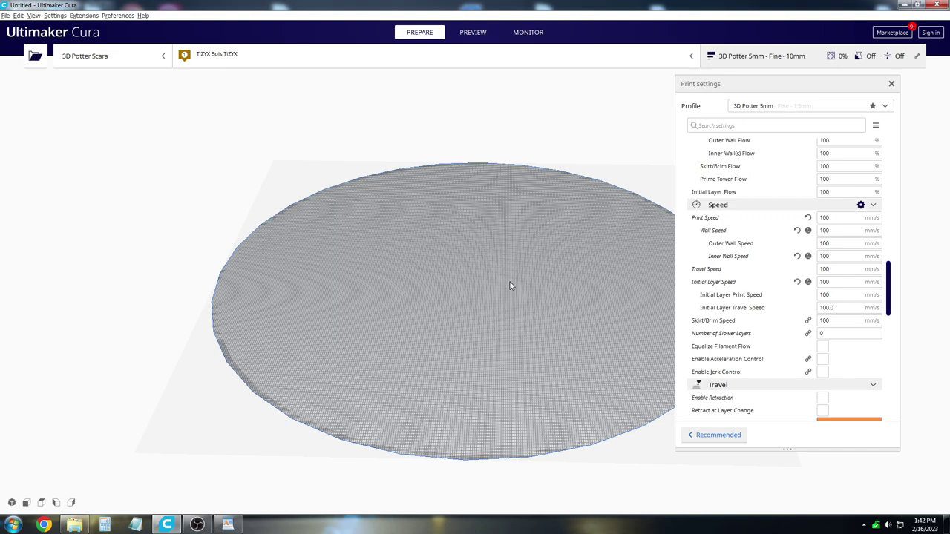
Bring config.g forward in WordPad and place the caret on the M203 line
click(231, 525)
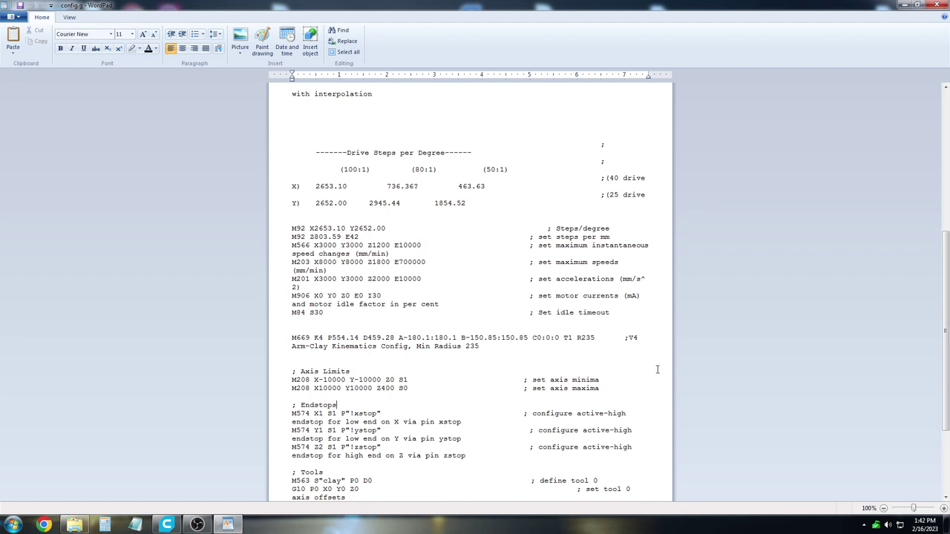
drag(314, 262, 475, 263)
click(279, 264)
click(301, 262)
Change the M203 X and Y maximum speeds from 8000 to 15000 and check the line
key(Delete)
key(Delete)
key(Delete)
key(Delete)
text(15000)
key(Right)
key(BackSpace)
key(BackSpace)
key(BackSpace)
key(BackSpace)
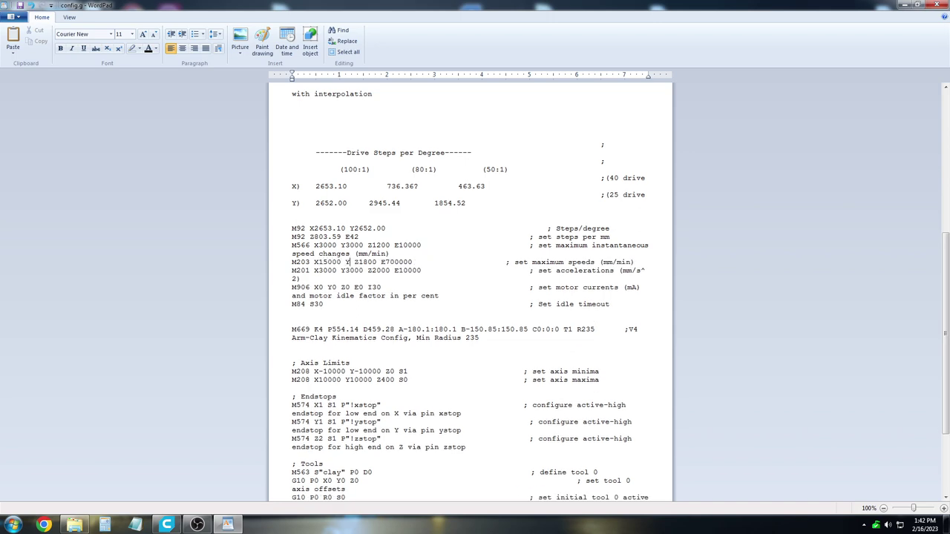
text(15000 Y15)
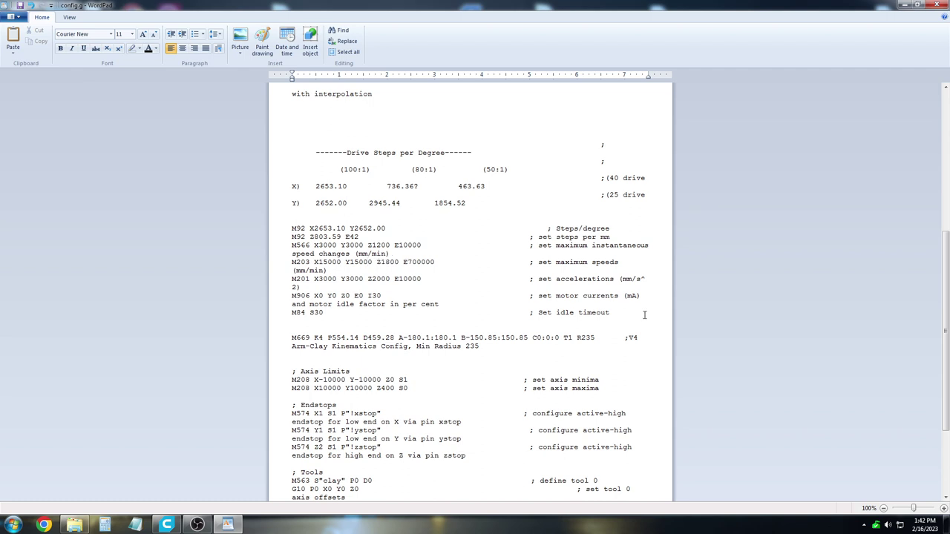
text(00)
drag(293, 262, 450, 265)
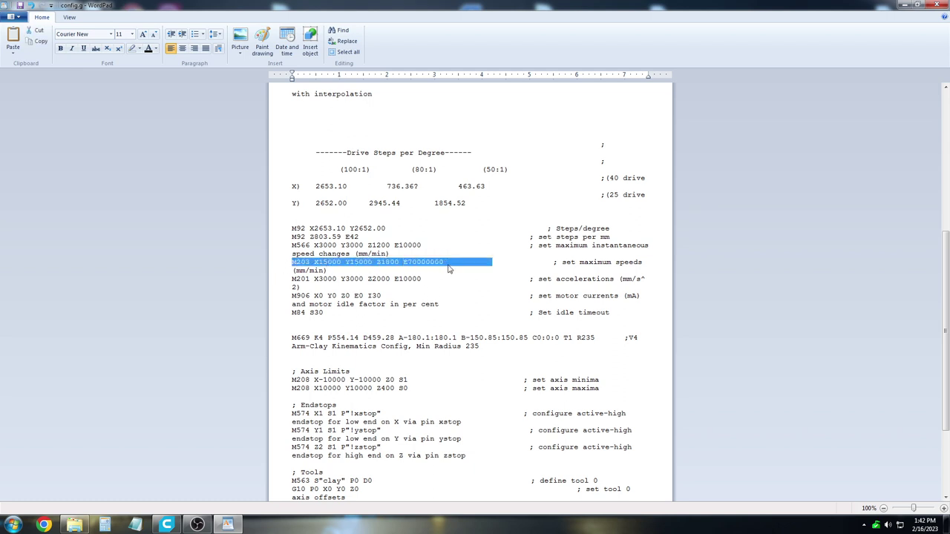
click(458, 302)
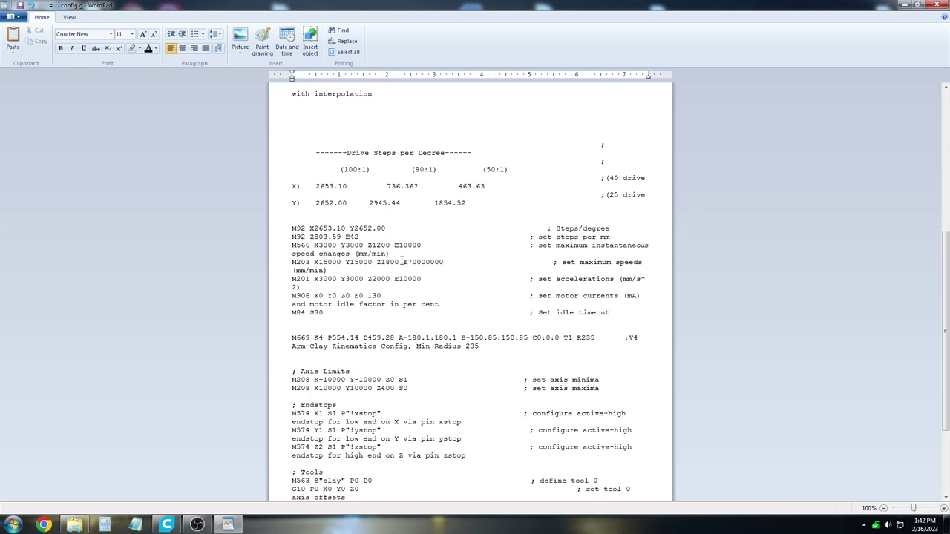
drag(403, 262, 446, 262)
Correct the M203 E value's trailing zeros so it reads E70000000, then review the line
click(445, 261)
key(BackSpace)
key(BackSpace)
text(0)
shift+click(296, 261)
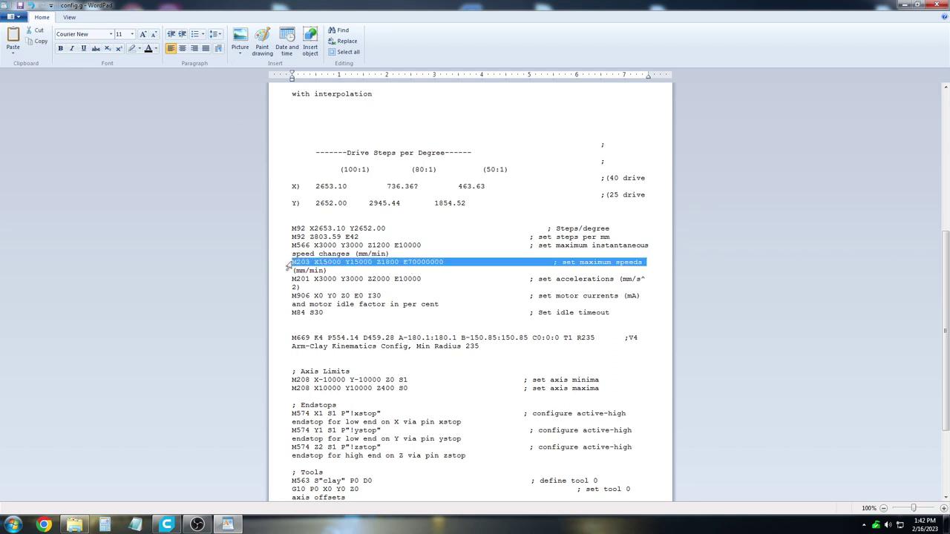
shift+click(292, 254)
click(449, 261)
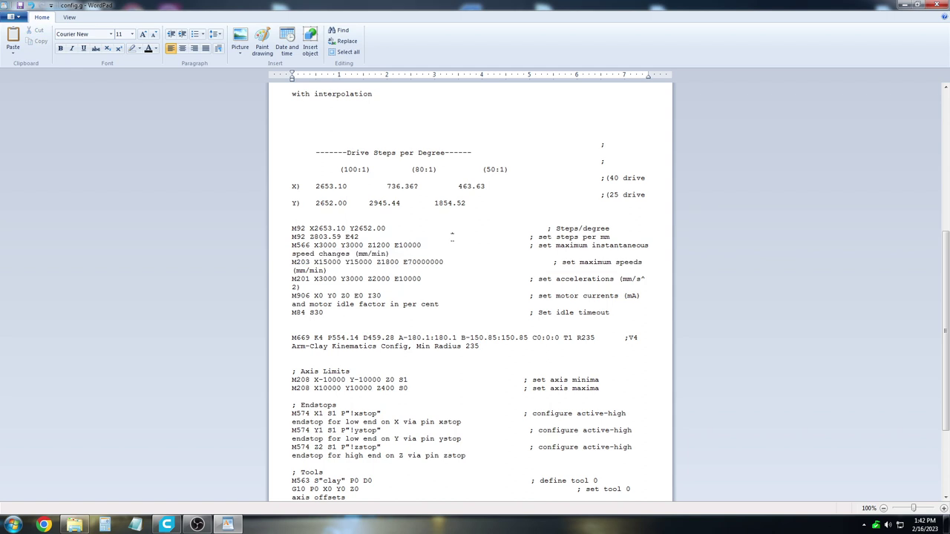
click(451, 237)
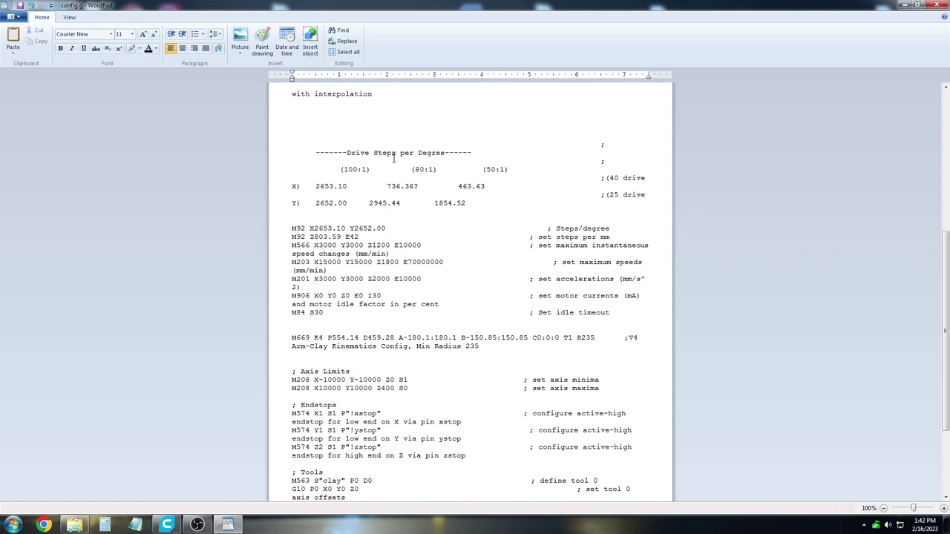